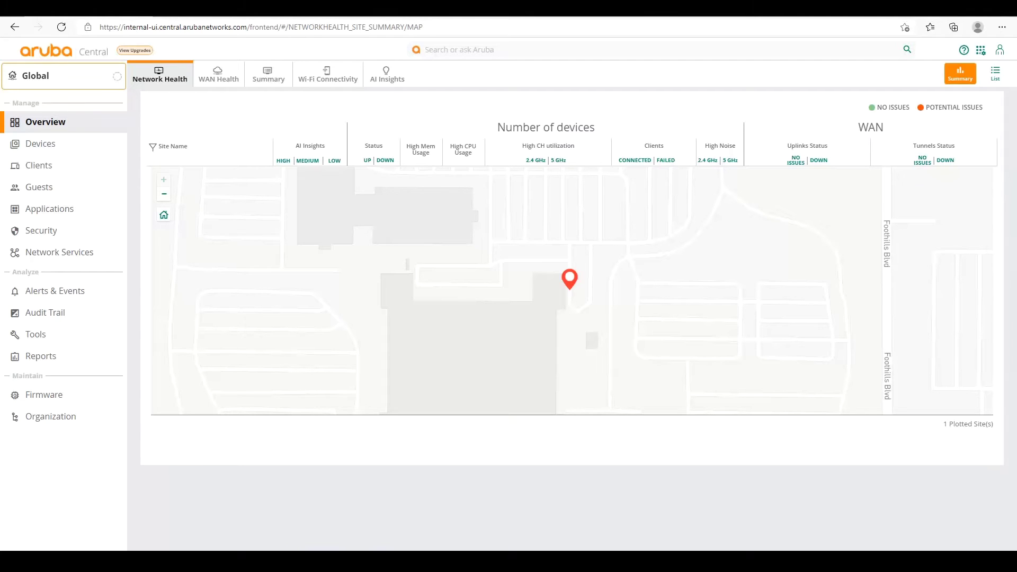
From Account Home, open Device Inventory, then open and close the Add Devices form.
{"action": "left_click", "coordinate": [982, 51]}
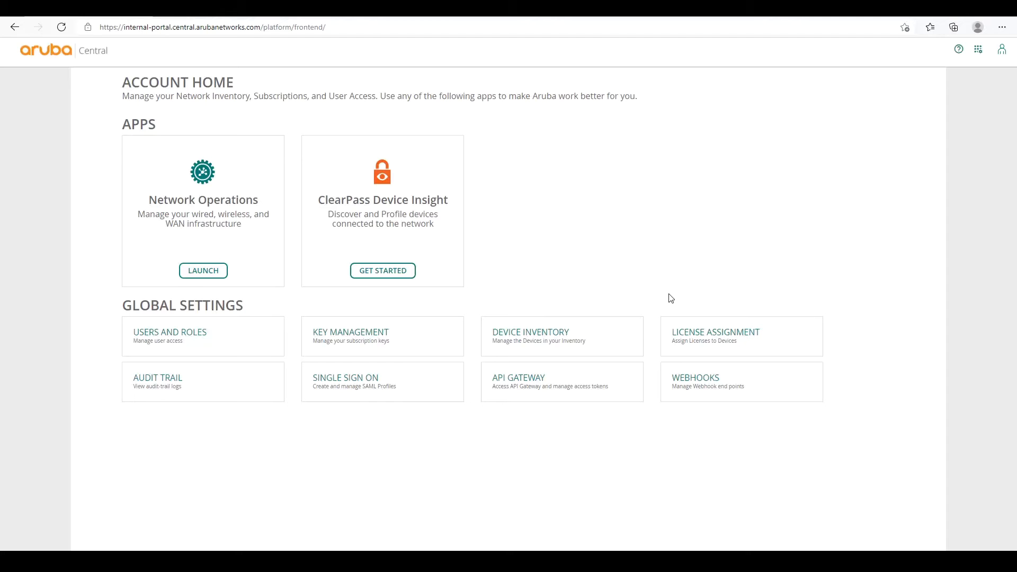
{"action": "left_click", "coordinate": [534, 336]}
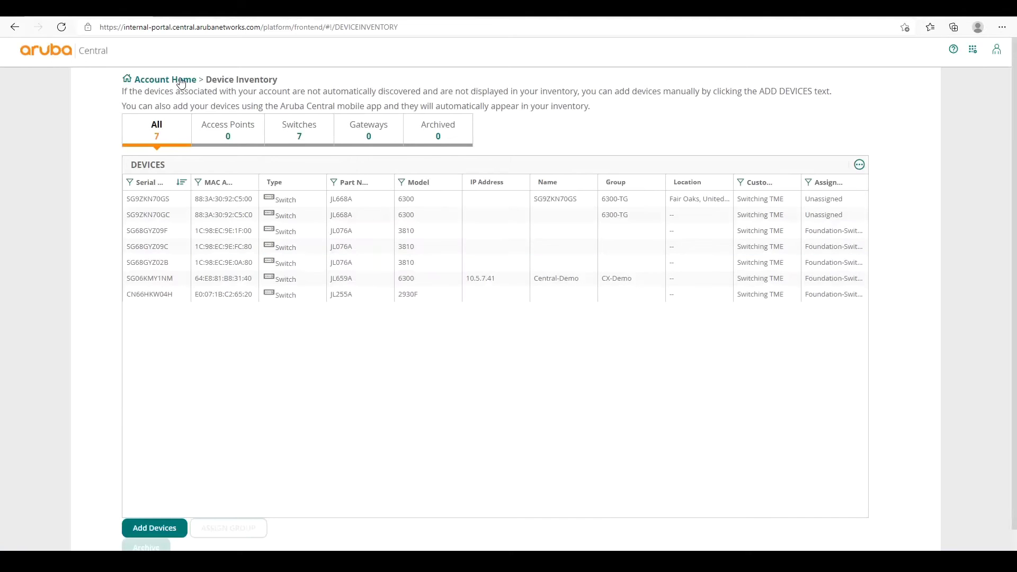
{"action": "left_click", "coordinate": [153, 529]}
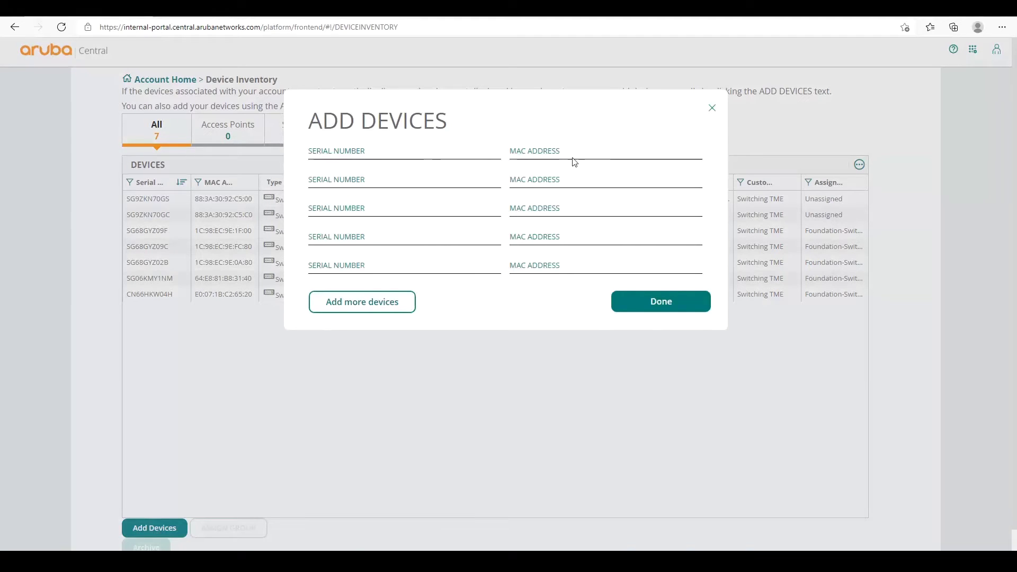
{"action": "left_click", "coordinate": [713, 109]}
Go to the Organization Groups page from the Global scope dropdown's Groups gear.
{"action": "left_click", "coordinate": [182, 85]}
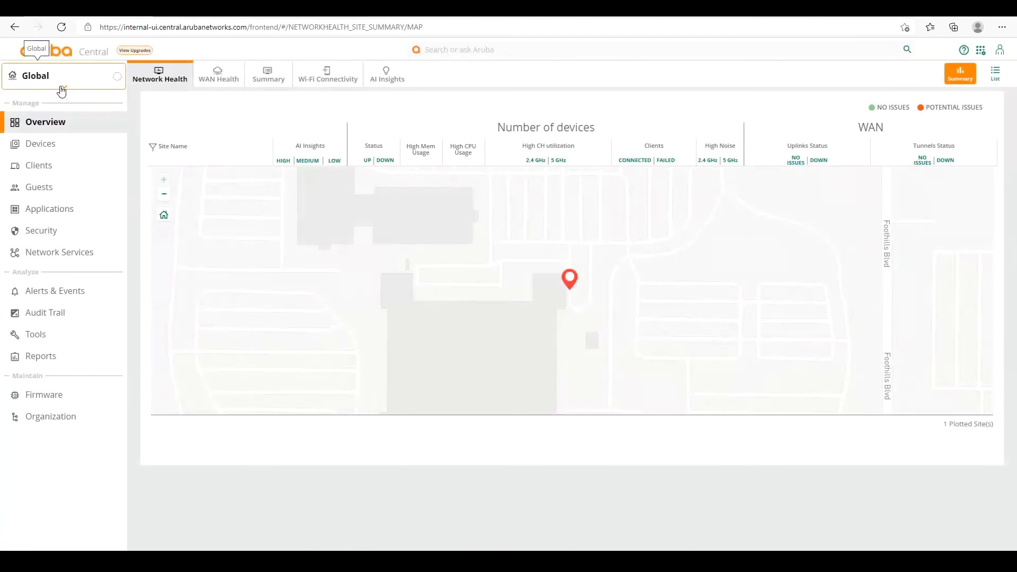
{"action": "left_click", "coordinate": [65, 90]}
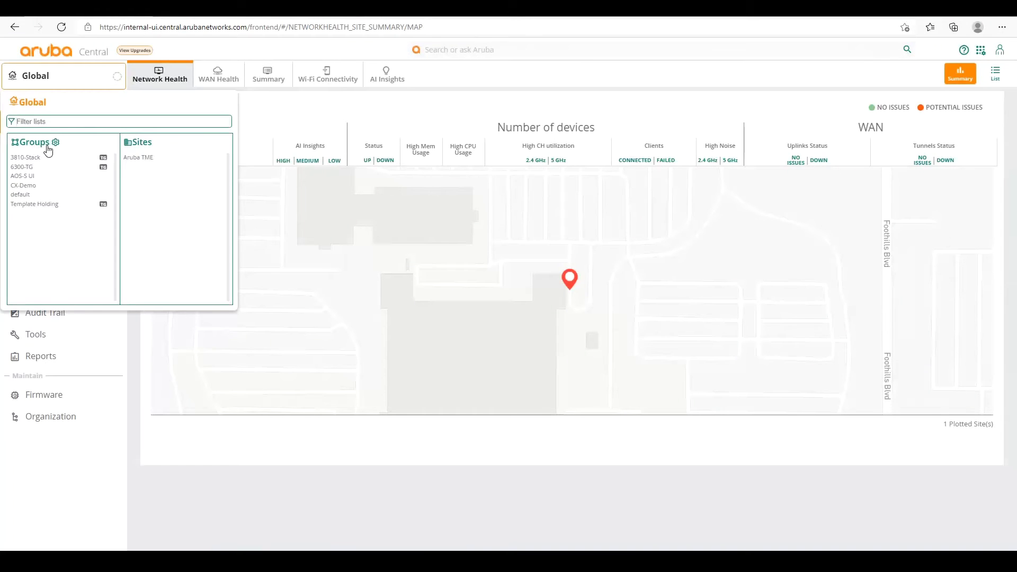
{"action": "left_click", "coordinate": [55, 146]}
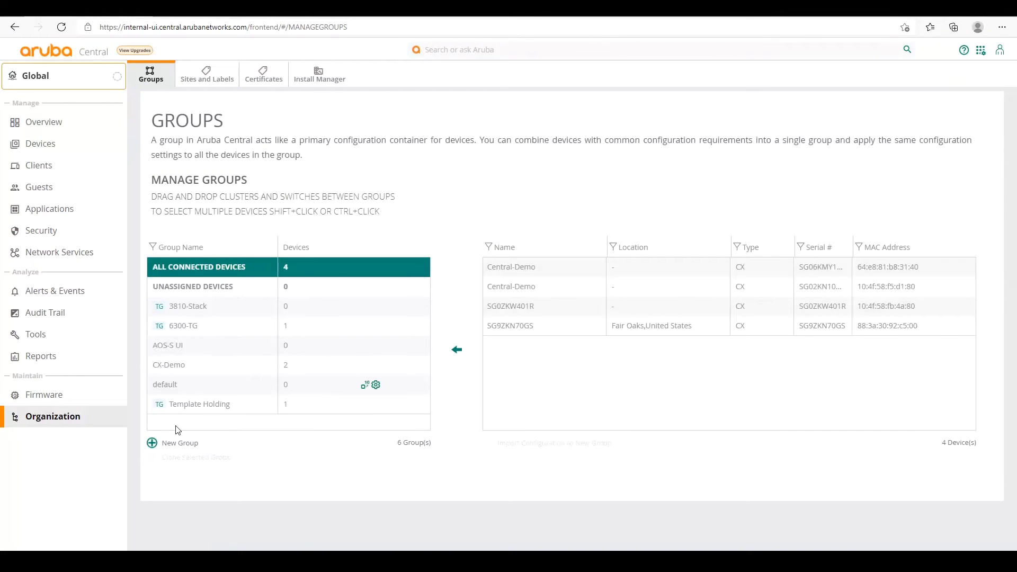
{"action": "left_click", "coordinate": [153, 444]}
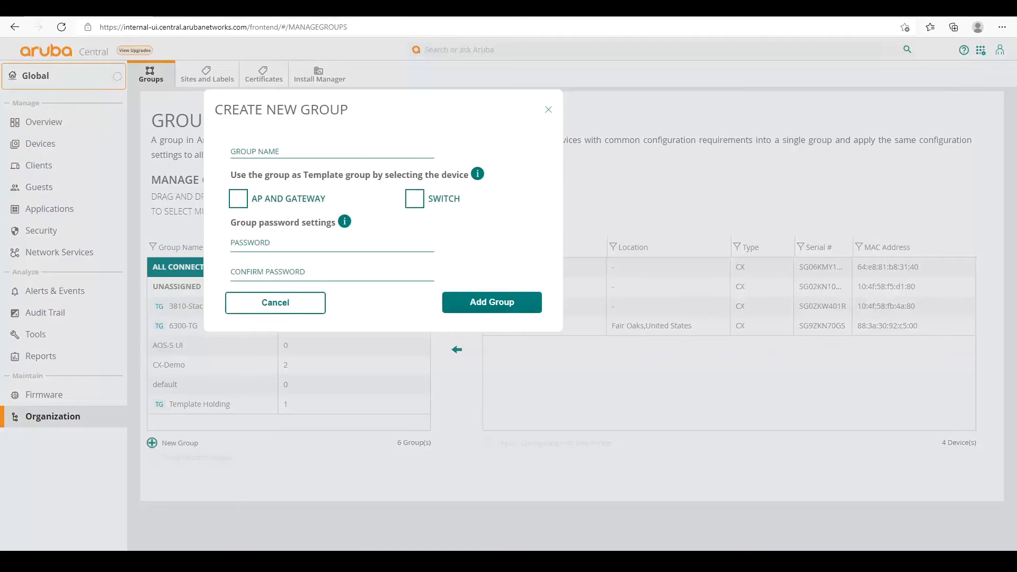
{"action": "left_click", "coordinate": [252, 155]}
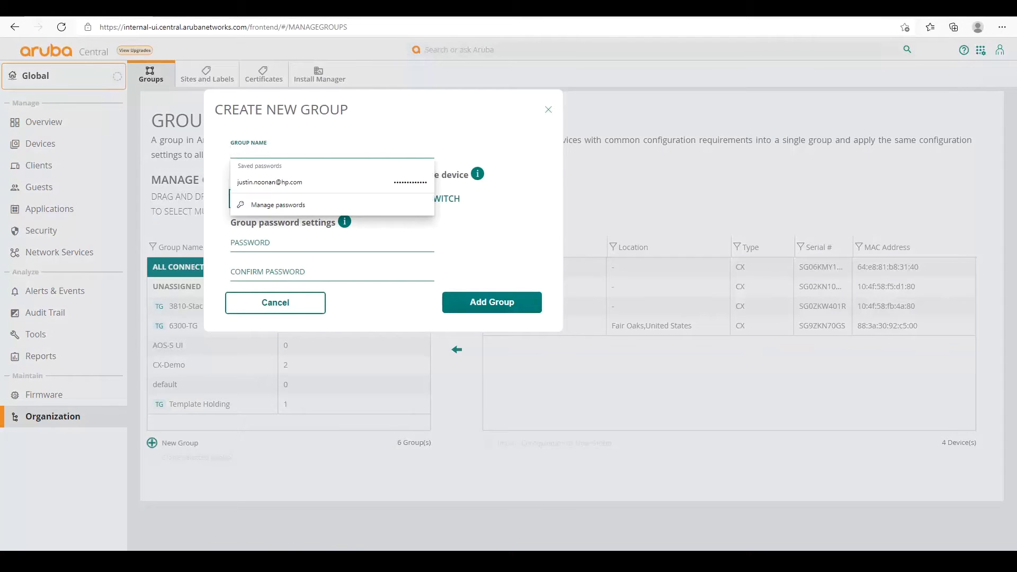
{"action": "type", "text": "UI-"}
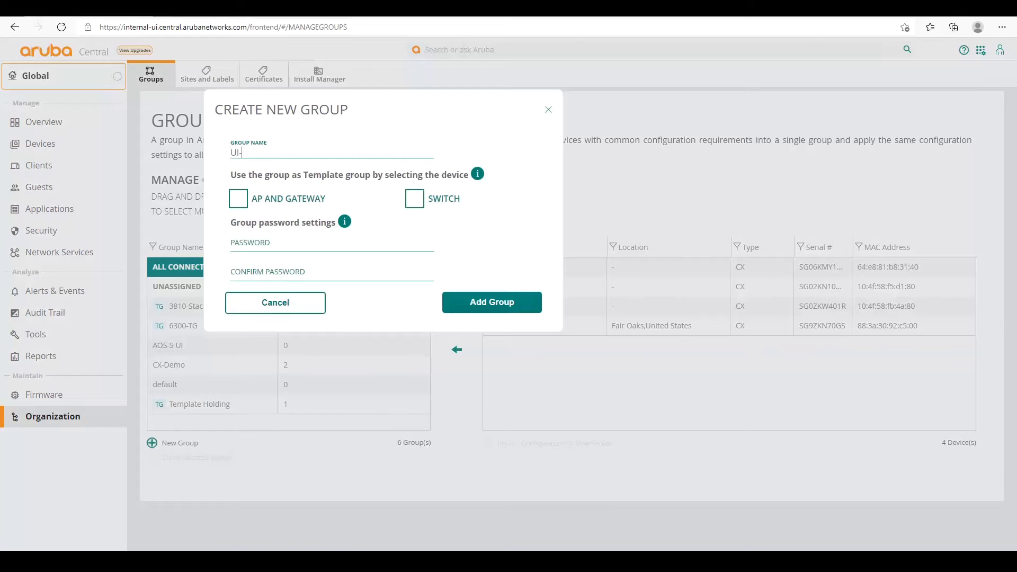
{"action": "type", "text": "Demo-Group"}
{"action": "left_click", "coordinate": [550, 112]}
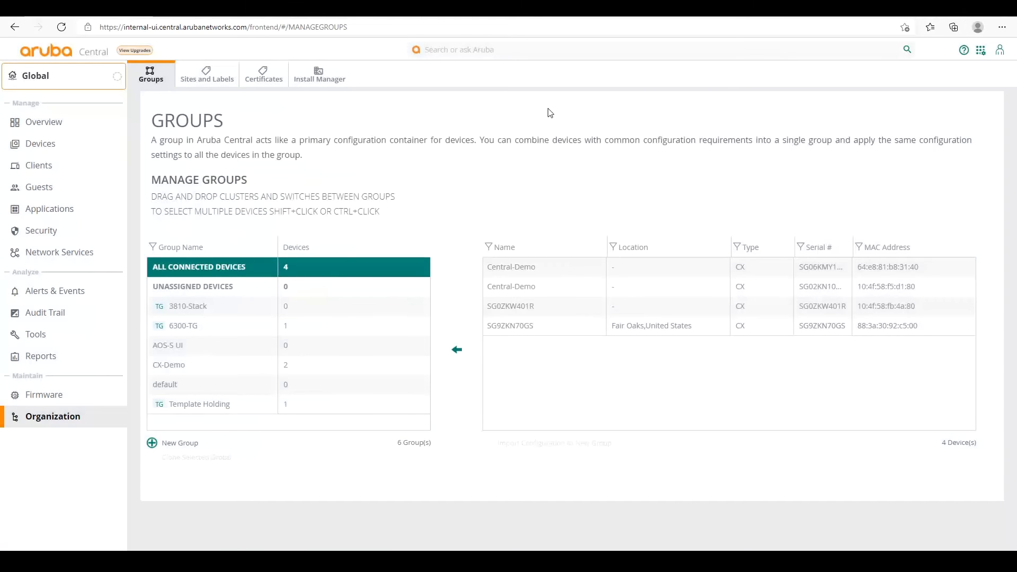
Switch the scope to the AOS-S UI group and view its empty Switches list.
{"action": "left_click", "coordinate": [164, 345]}
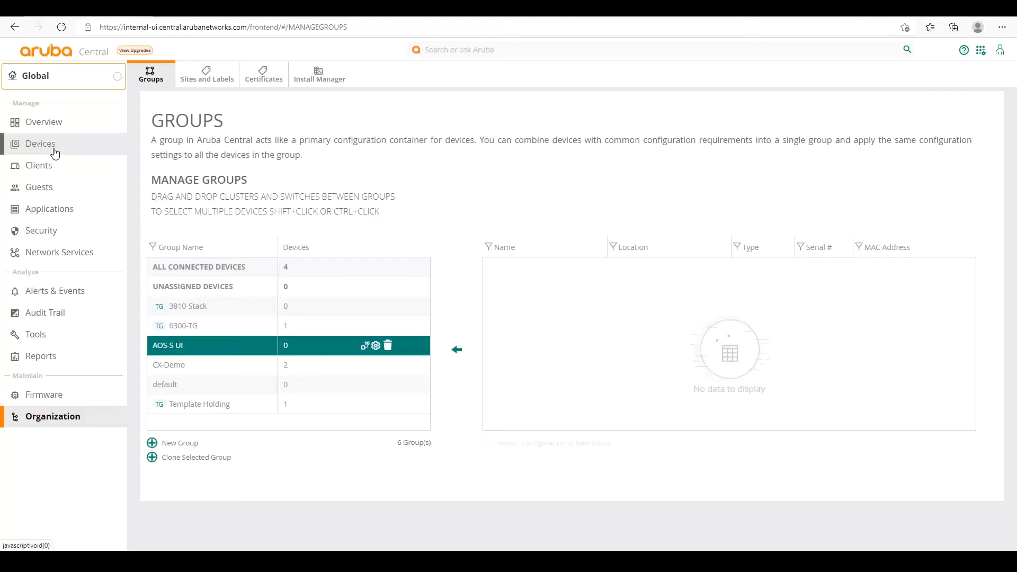
{"action": "left_click", "coordinate": [50, 86]}
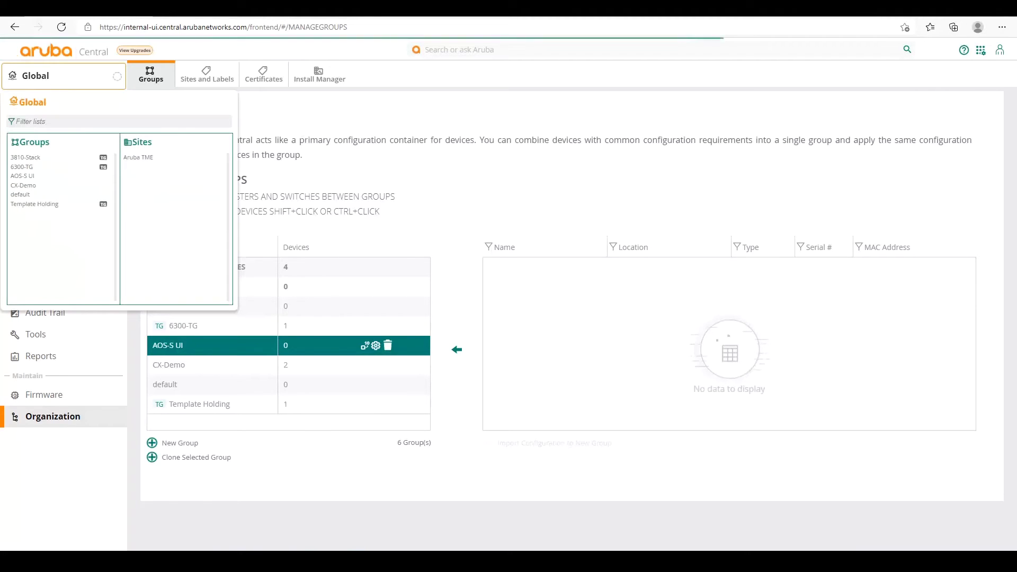
{"action": "left_click", "coordinate": [22, 177]}
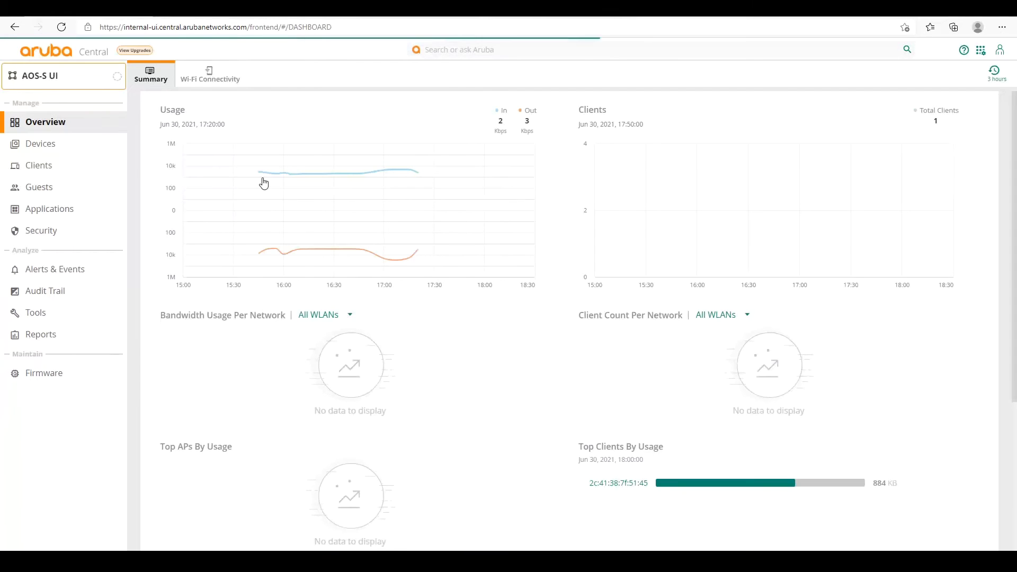
{"action": "left_click", "coordinate": [47, 146]}
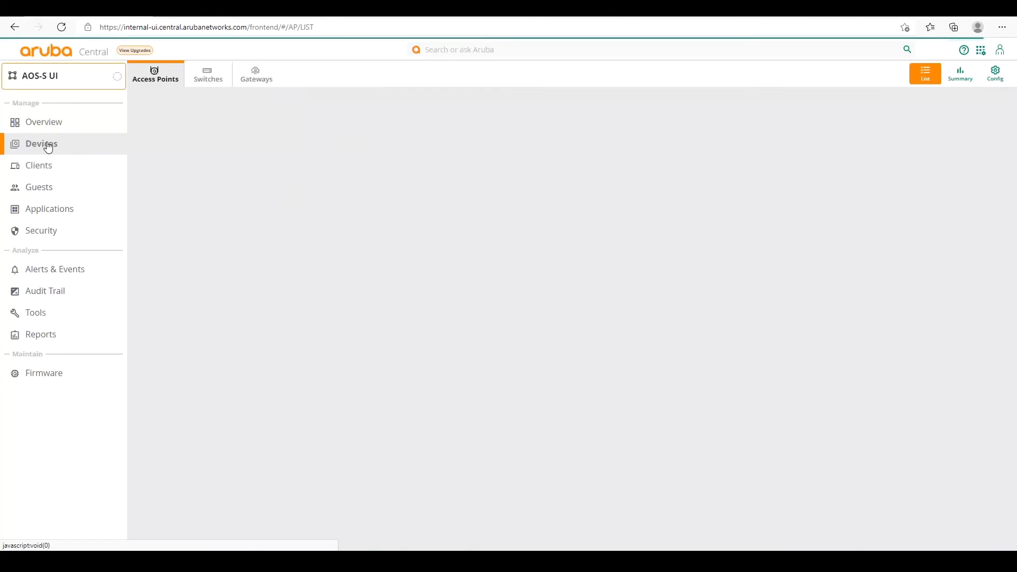
{"action": "left_click", "coordinate": [207, 75]}
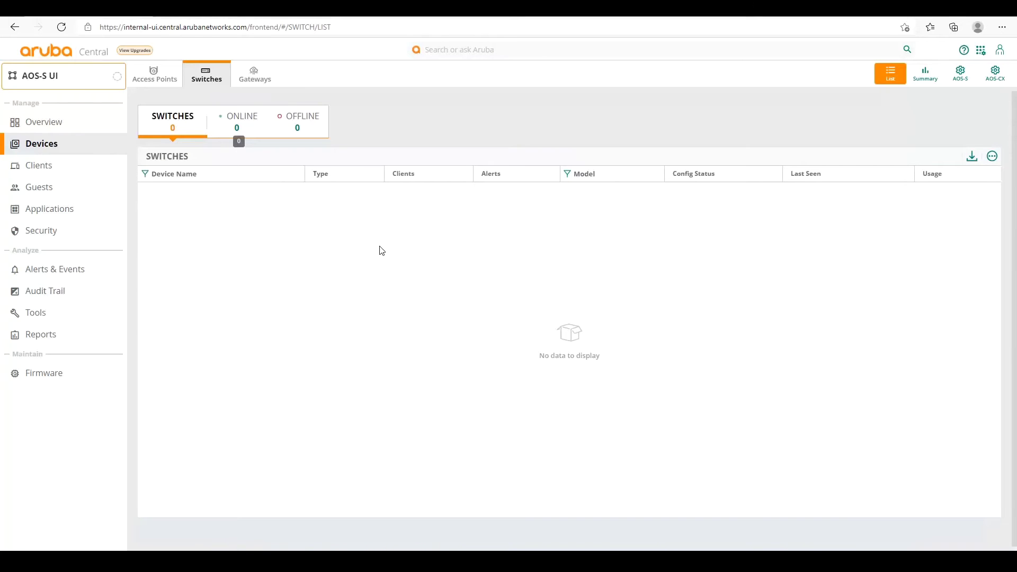
Resize the Tera Term console window to 114x38 while the switch boots.
{"action": "mouse_move", "coordinate": [341, 508]}
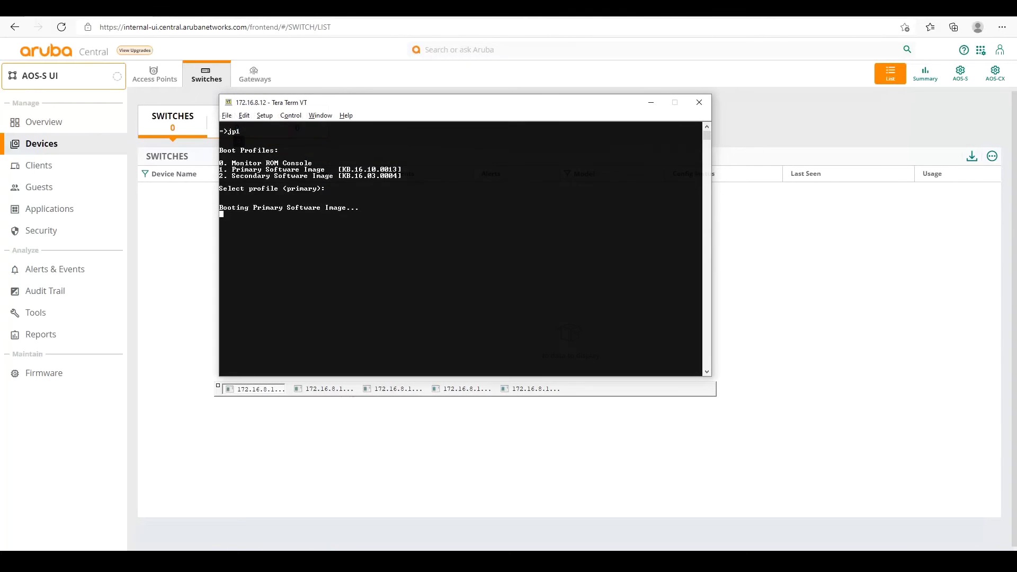
{"action": "left_click_drag", "start_coordinate": [287, 94], "coordinate": [287, 113]}
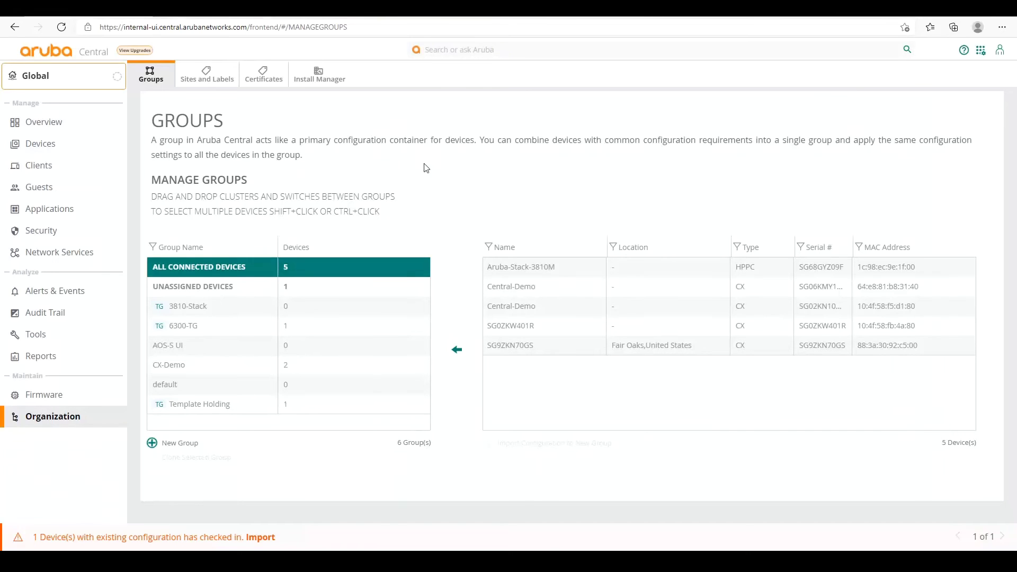
Move Aruba-Stack-3810M into the AOS-S UI group and confirm the move.
{"action": "left_click", "coordinate": [529, 269]}
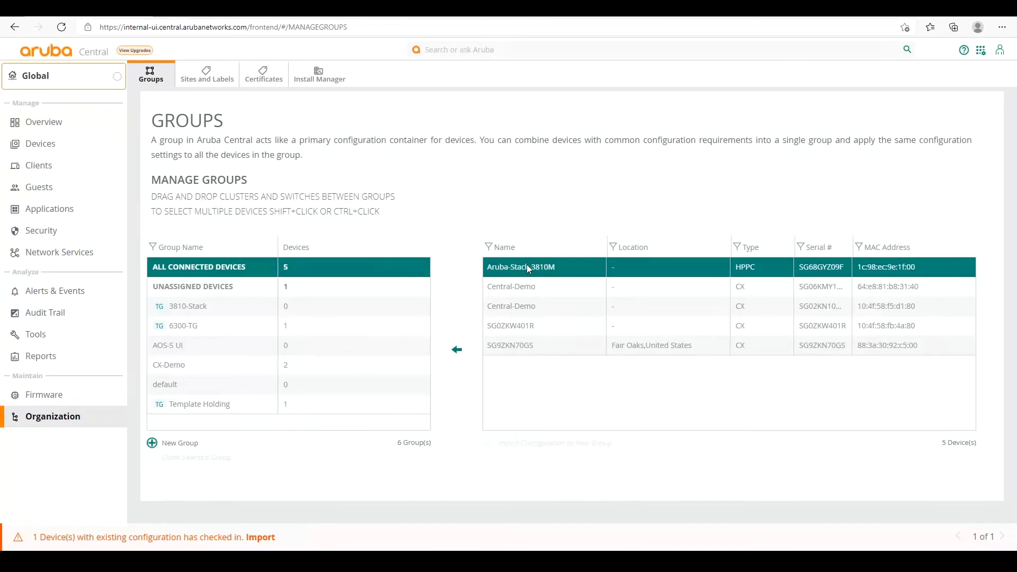
{"action": "left_click_drag", "start_coordinate": [528, 269], "coordinate": [212, 345]}
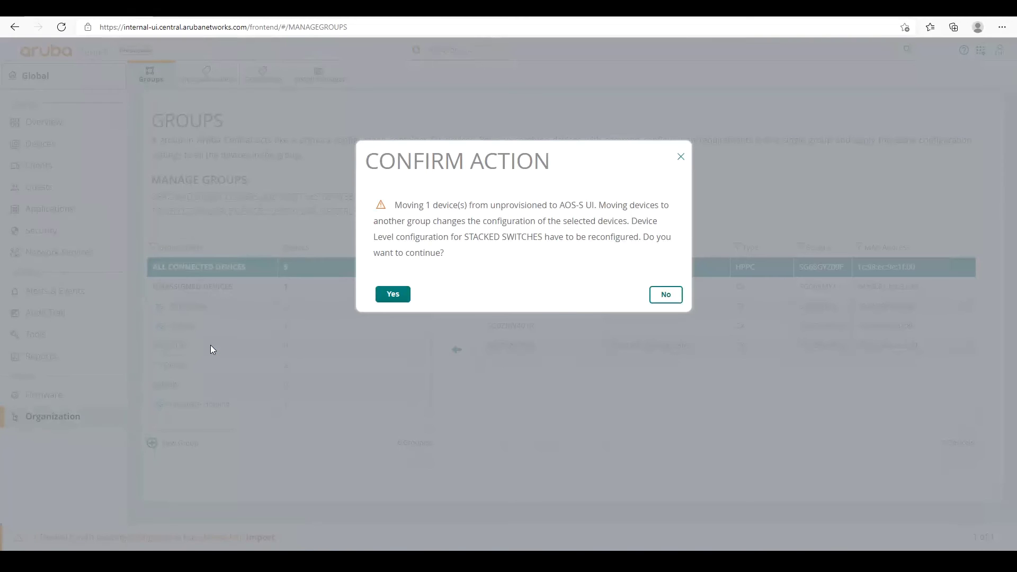
{"action": "left_click", "coordinate": [400, 298]}
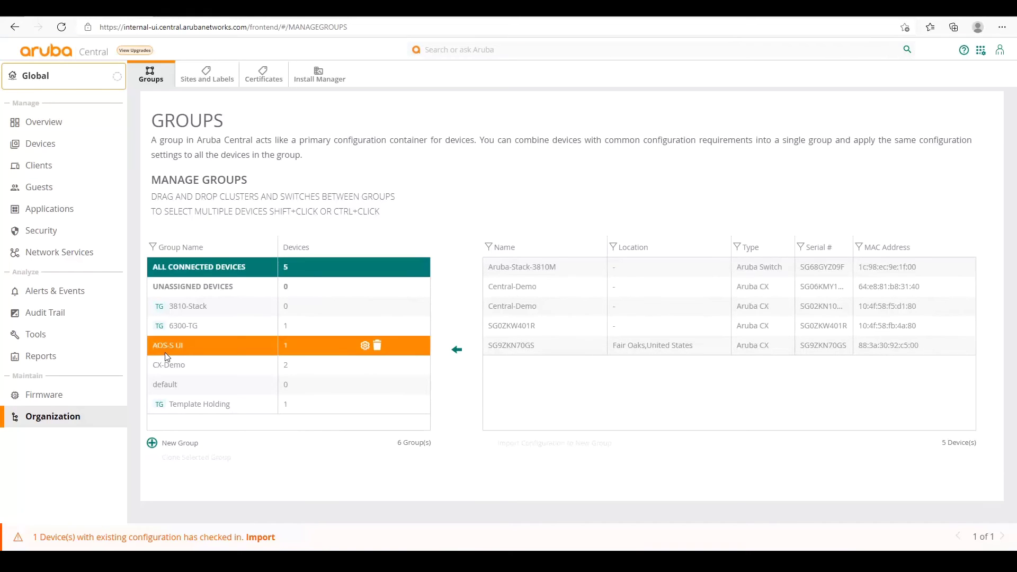
Show the AOS-S UI group's Switches list under Devices.
{"action": "left_click", "coordinate": [64, 87]}
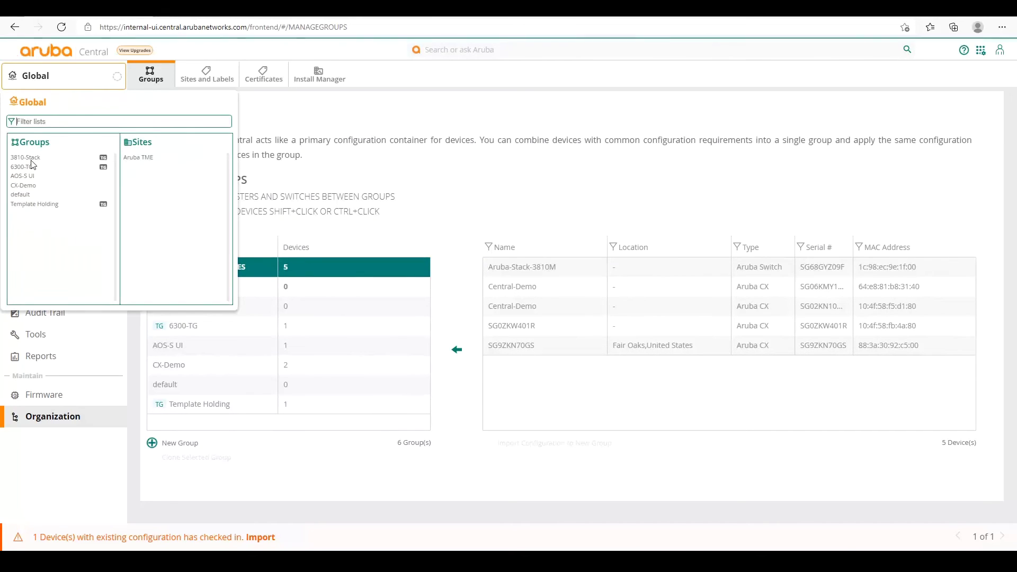
{"action": "left_click", "coordinate": [21, 177]}
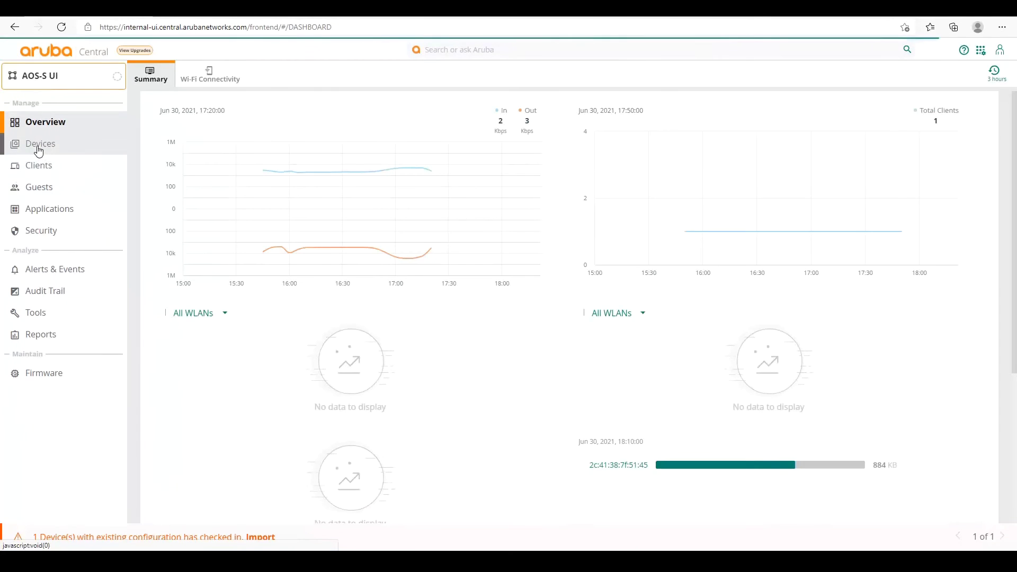
{"action": "left_click", "coordinate": [38, 148]}
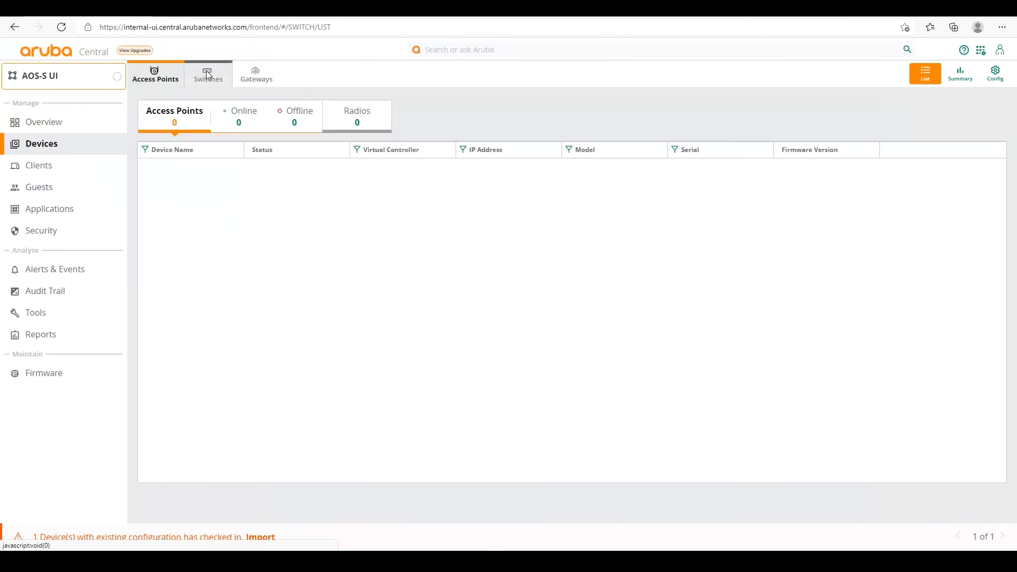
{"action": "left_click", "coordinate": [208, 77]}
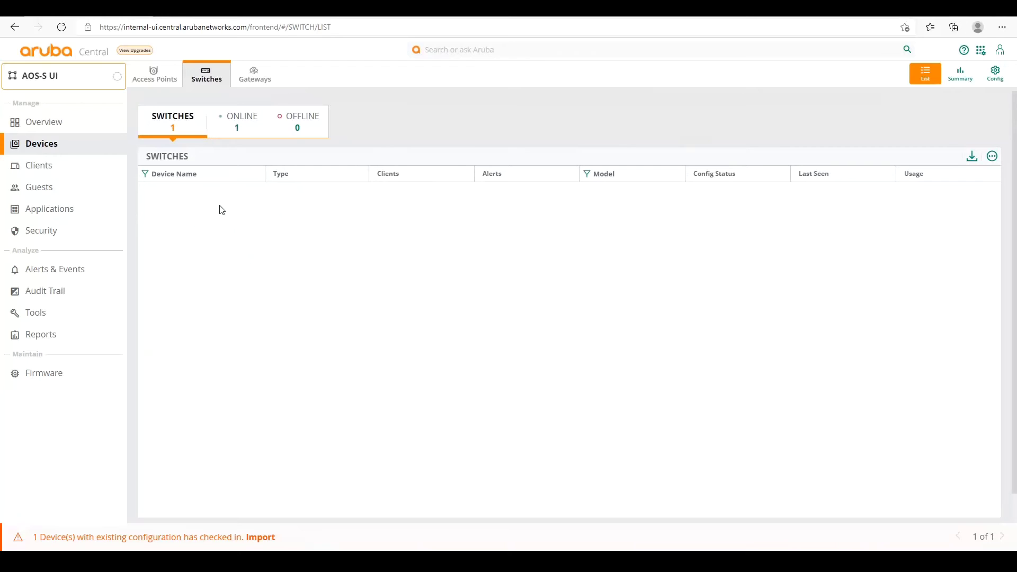
Filter to online switches and open Aruba-Stack-3810M's Device configuration.
{"action": "left_click", "coordinate": [238, 134]}
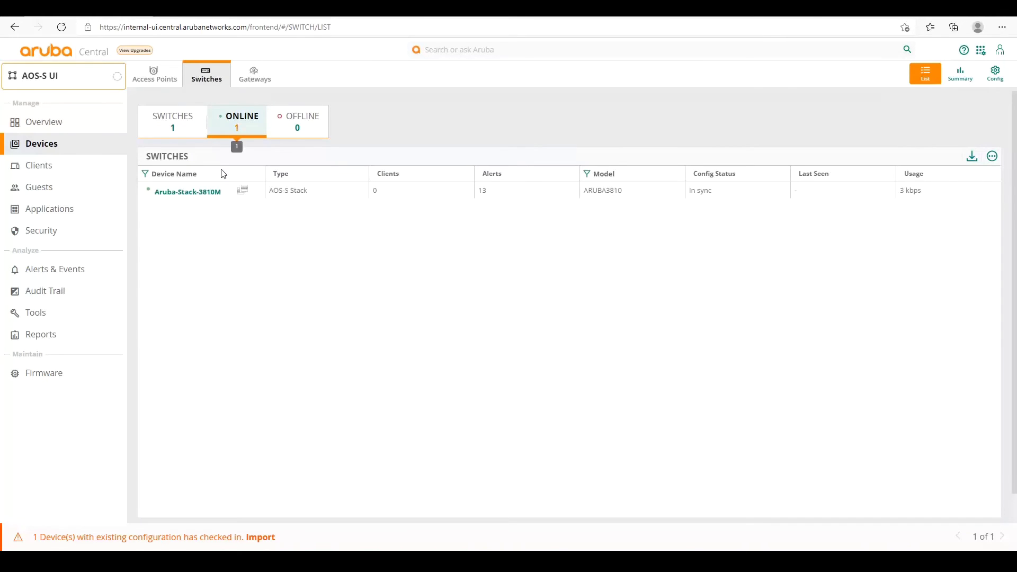
{"action": "left_click", "coordinate": [186, 196]}
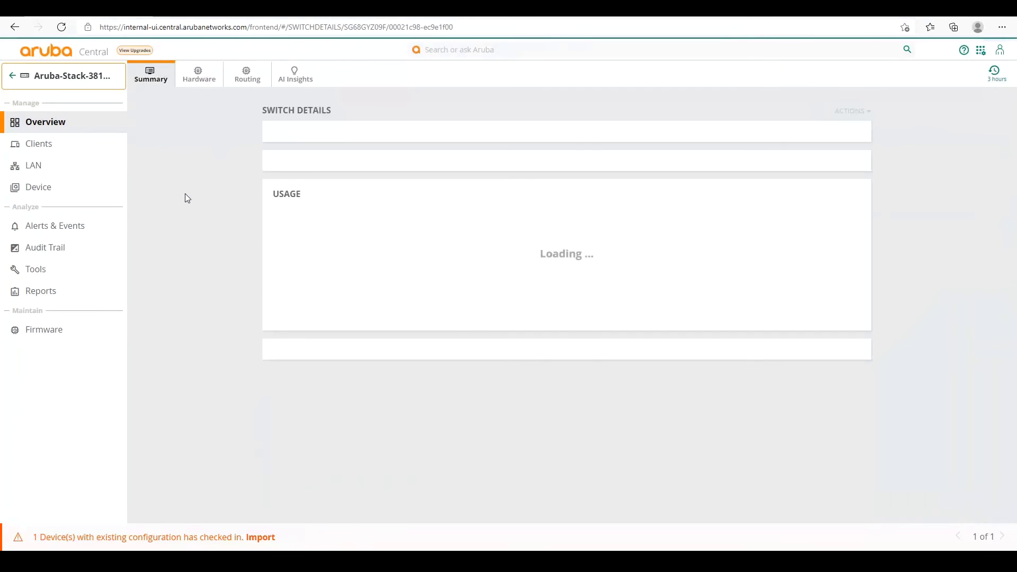
{"action": "left_click", "coordinate": [47, 191]}
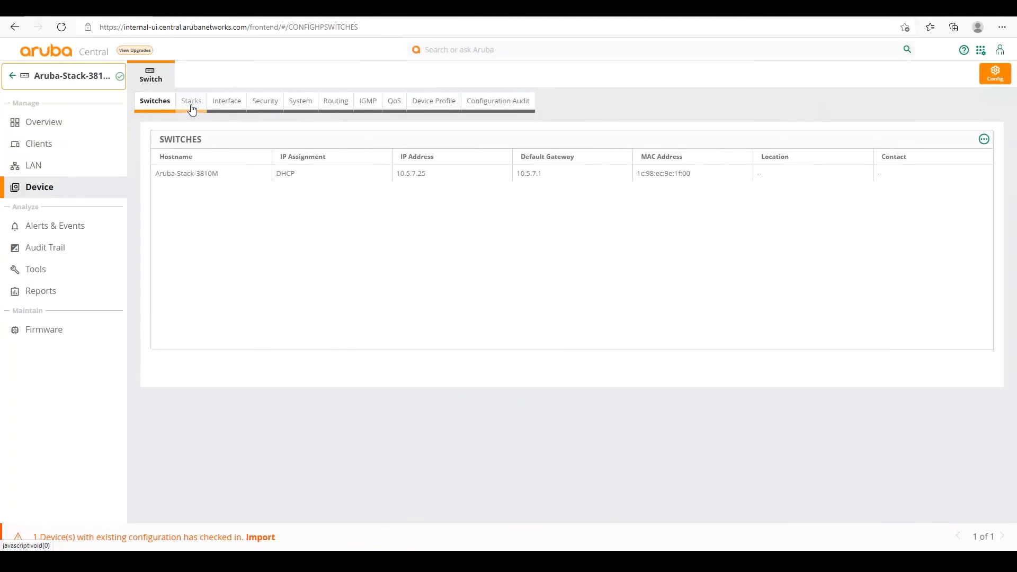
Show the Stacks tab listing Aruba-Stack-3810M's single Conductor member at priority 255.
{"action": "left_click", "coordinate": [192, 109]}
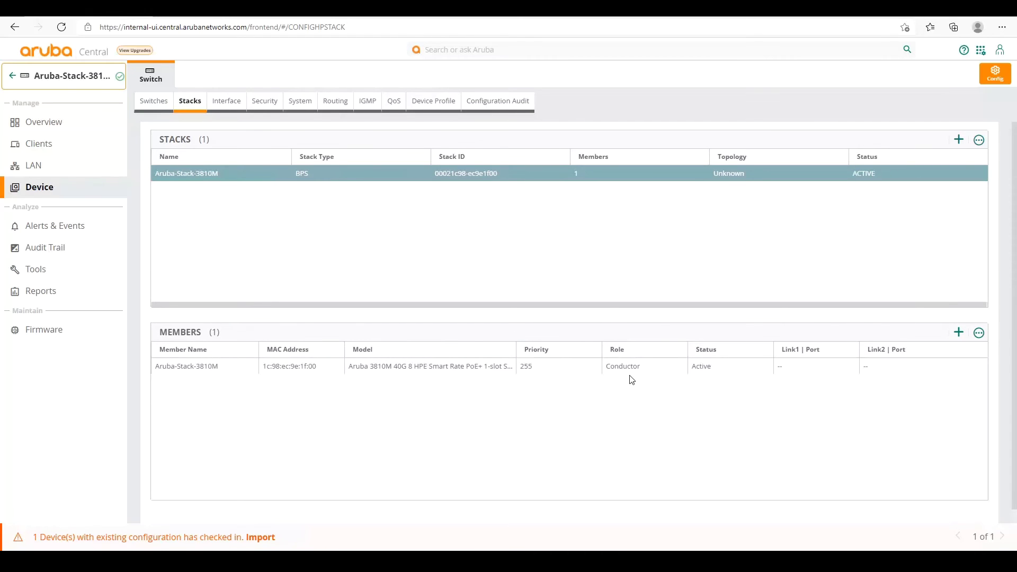
{"action": "mouse_move", "coordinate": [639, 367]}
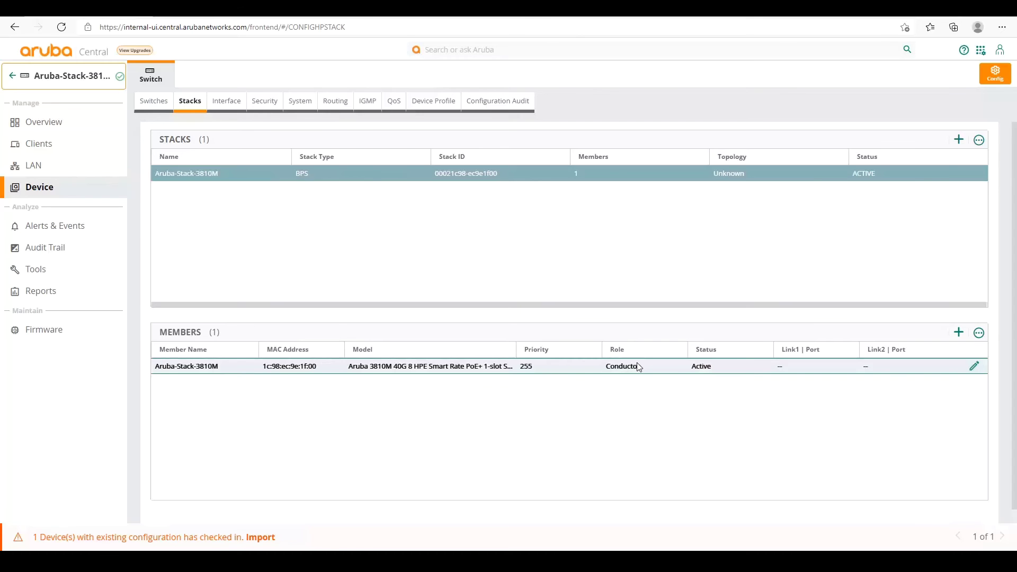
Add a stack member at priority 254, same model as the Conductor, and save it.
{"action": "left_click", "coordinate": [959, 333]}
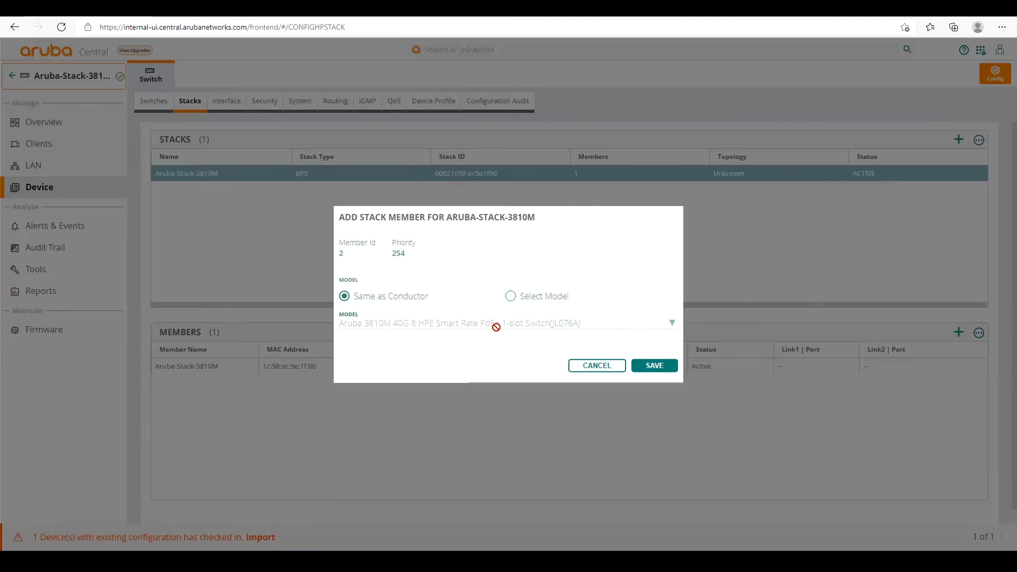
{"action": "left_click", "coordinate": [650, 366]}
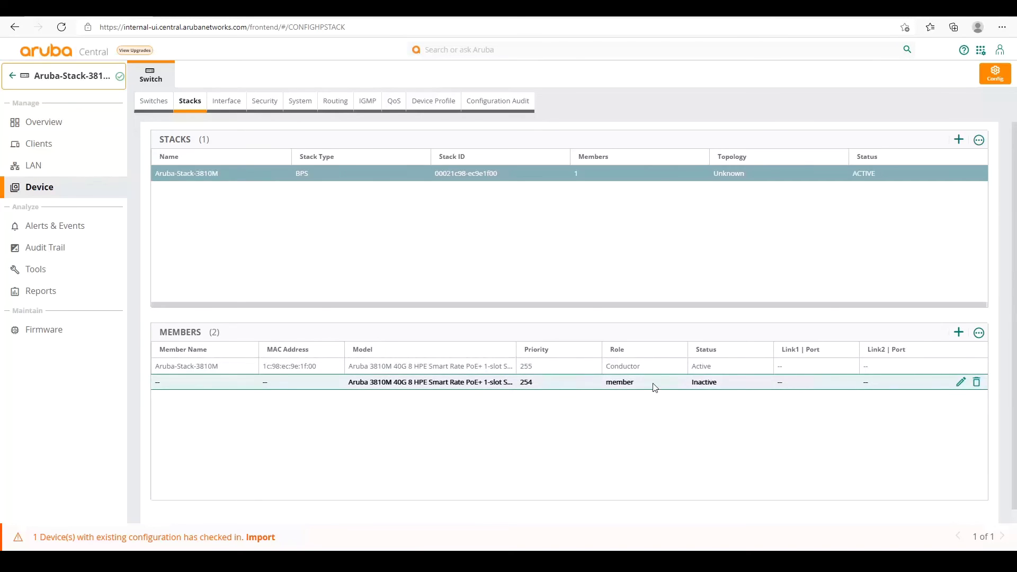
{"action": "left_click", "coordinate": [731, 367]}
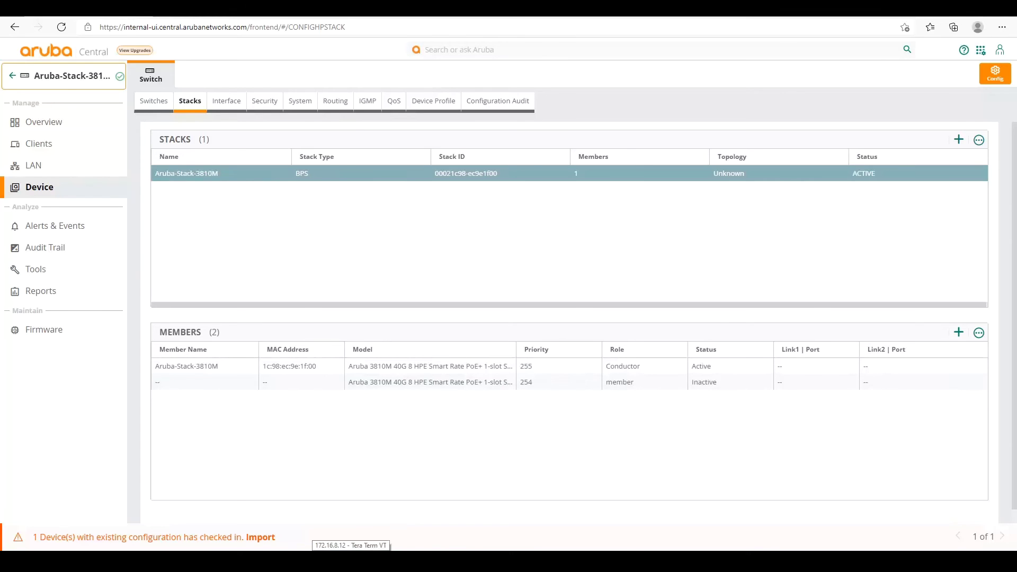
In the second switch's console session, list the boot profiles and boot the primary image.
{"action": "left_click", "coordinate": [326, 545]}
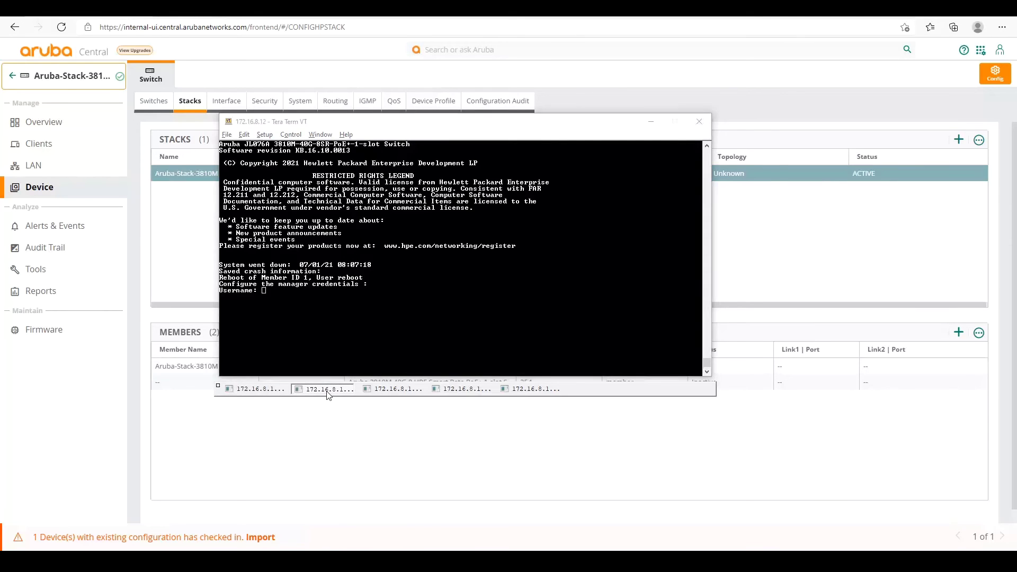
{"action": "left_click", "coordinate": [328, 389]}
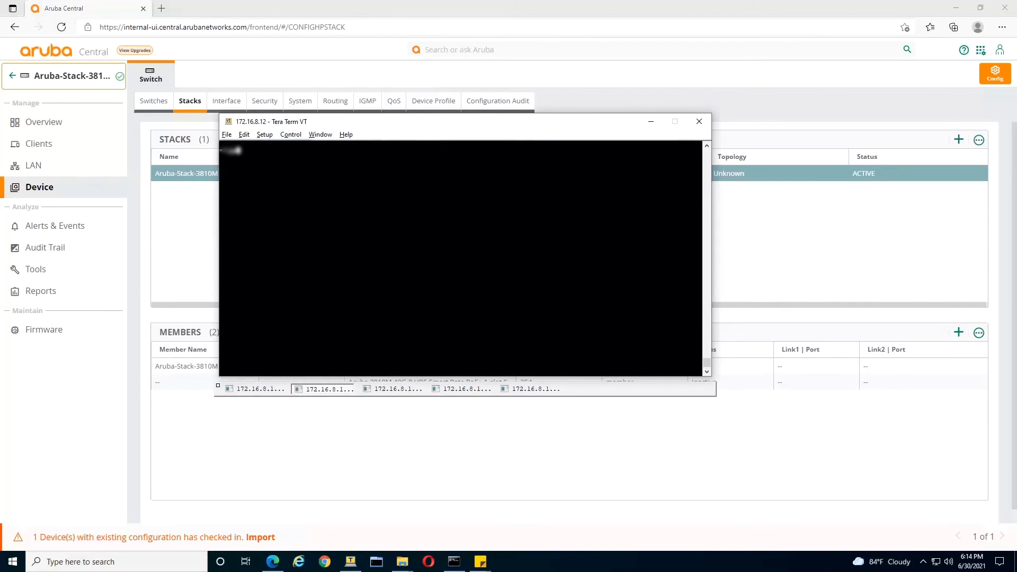
{"action": "type", "text": "m"}
{"action": "key", "text": "Return"}
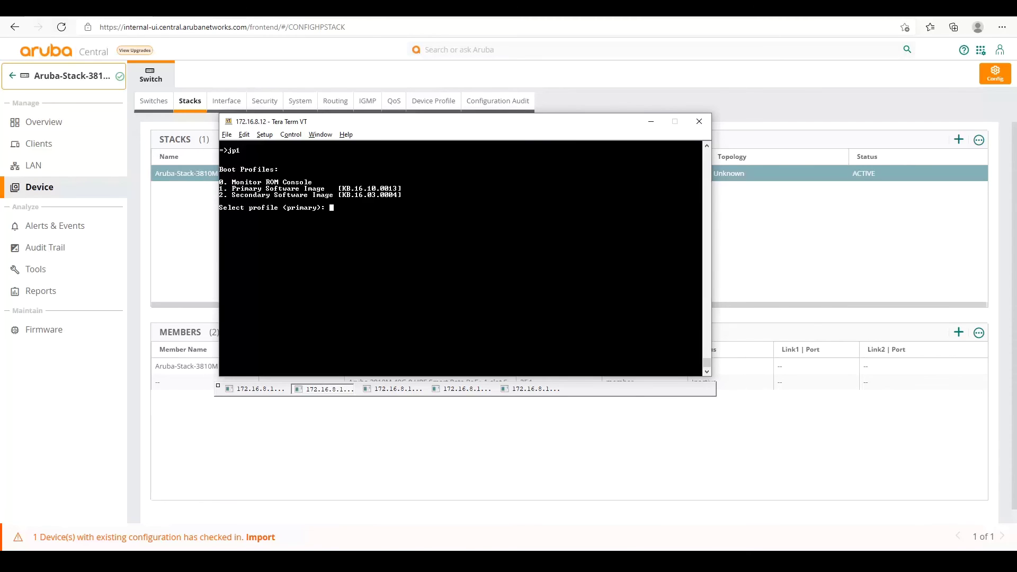
{"action": "key", "text": "Return"}
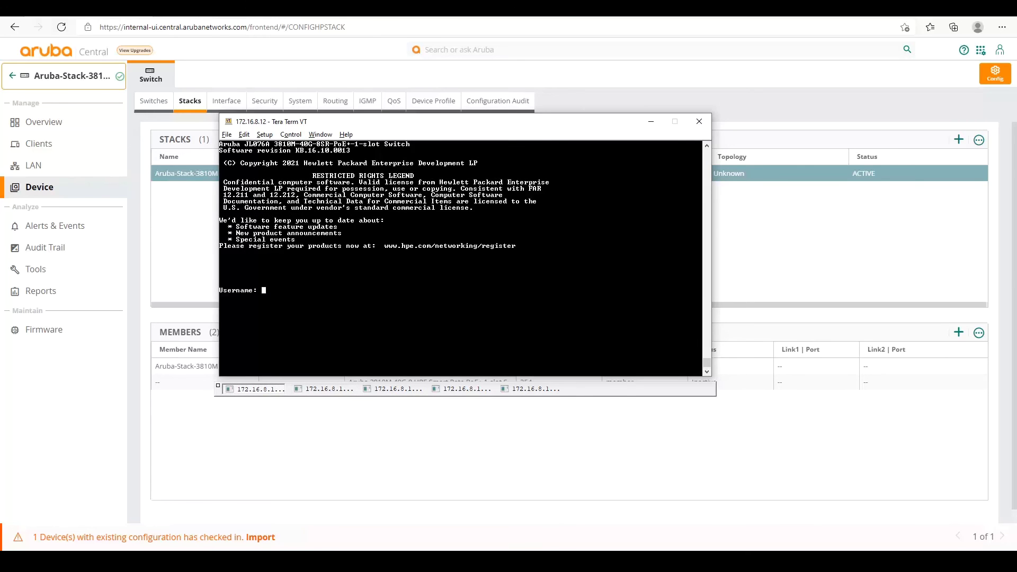
Log in as admin and run show stack to see the Commander and Standby members.
{"action": "type", "text": "admin"}
{"action": "key", "text": "Return"}
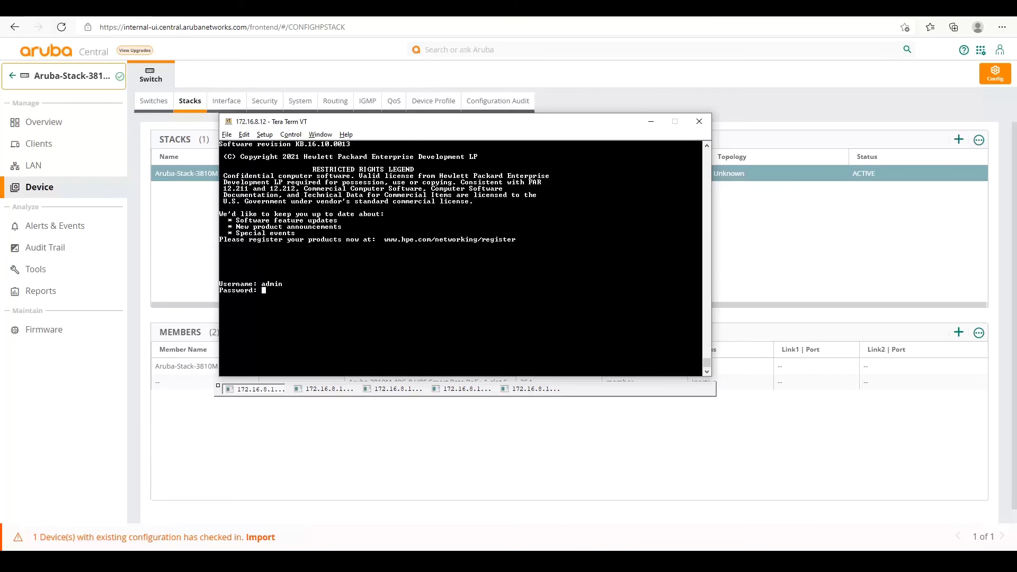
{"action": "key", "text": "Return"}
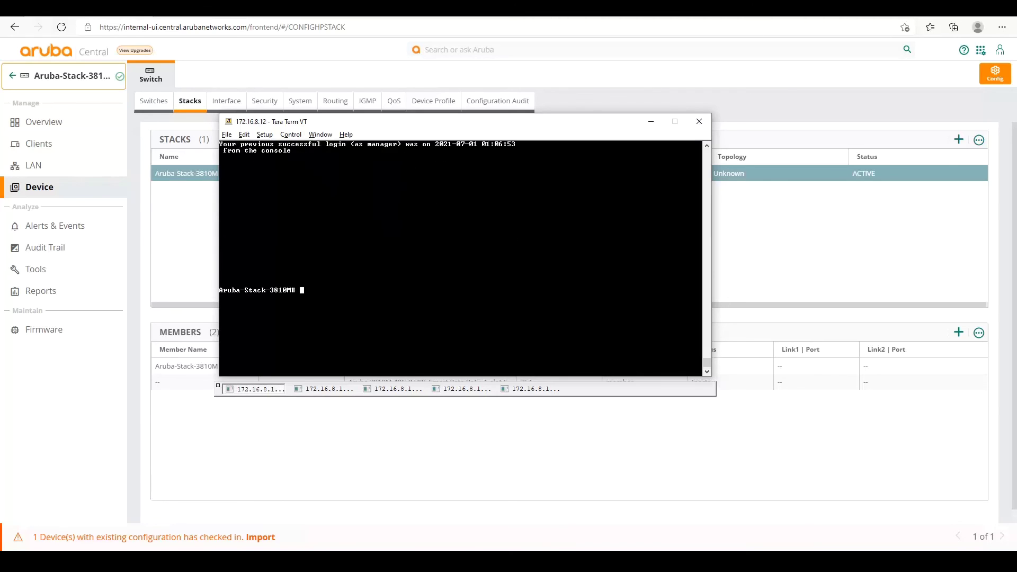
{"action": "type", "text": "show stack"}
{"action": "key", "text": "Return"}
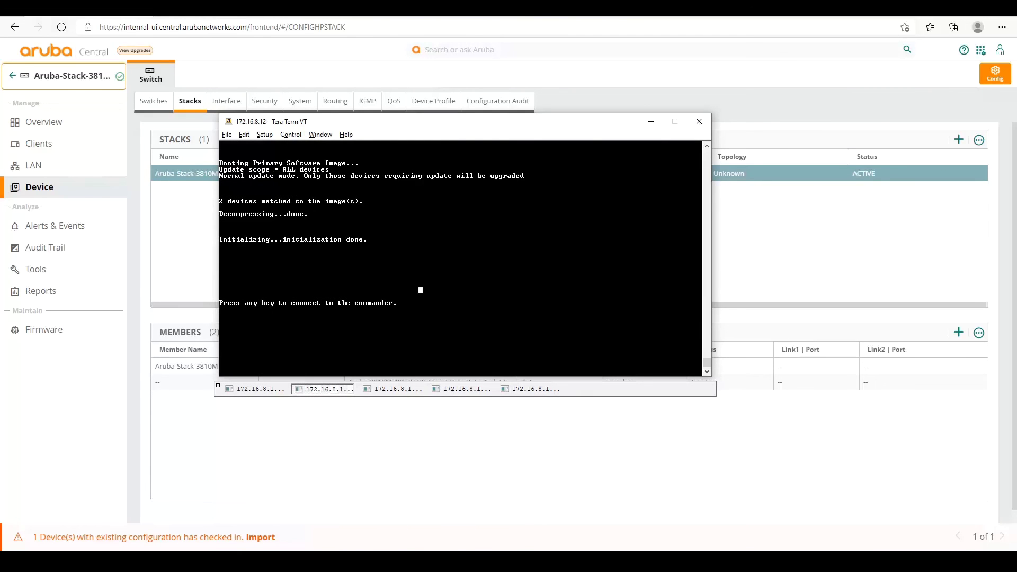
Get a fresh prompt in the first switch's session, then leave Tera Term.
{"action": "left_click", "coordinate": [253, 389]}
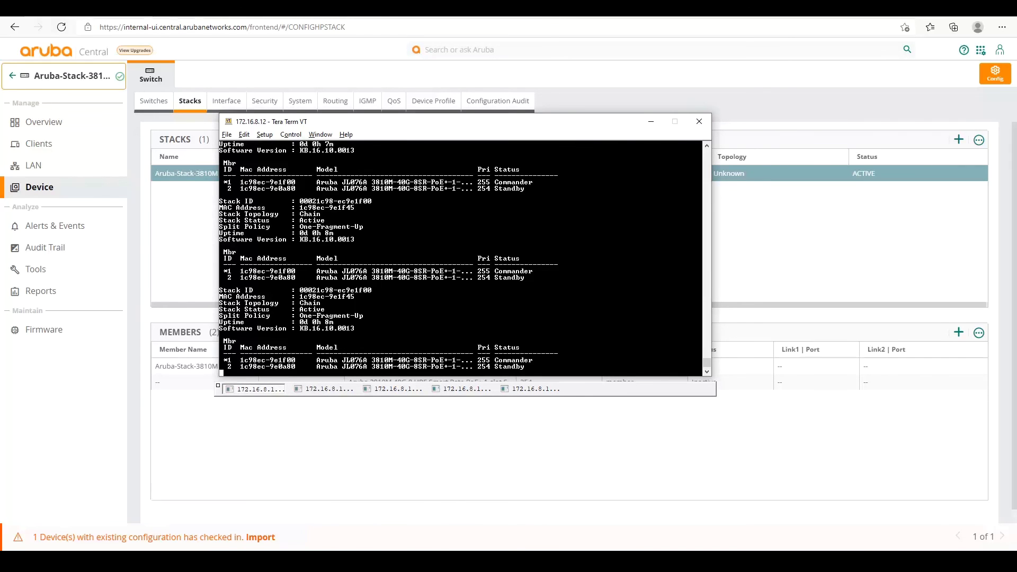
{"action": "key", "text": "Return"}
{"action": "key", "text": "Return"}
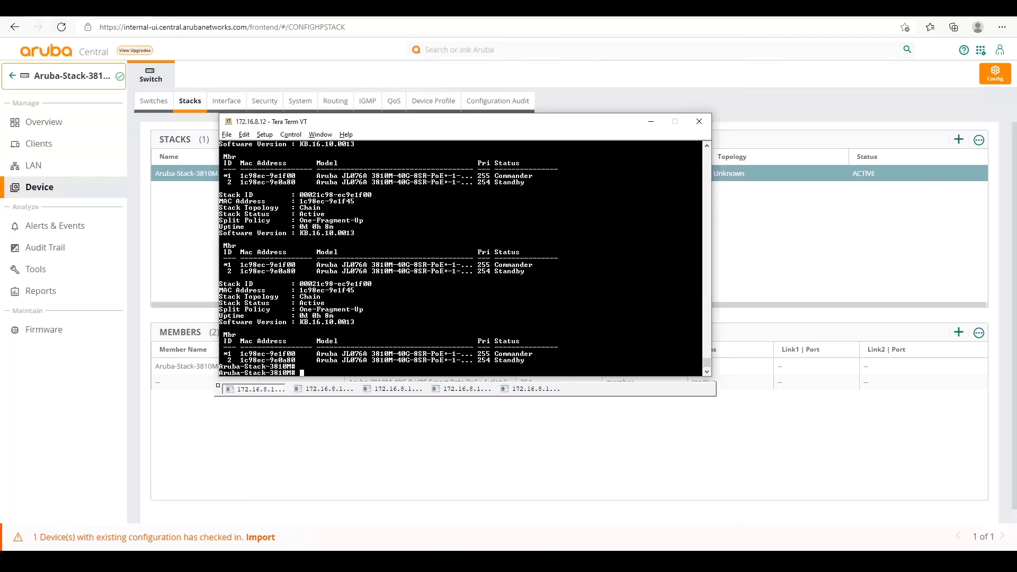
{"action": "key", "text": "alt+Tab"}
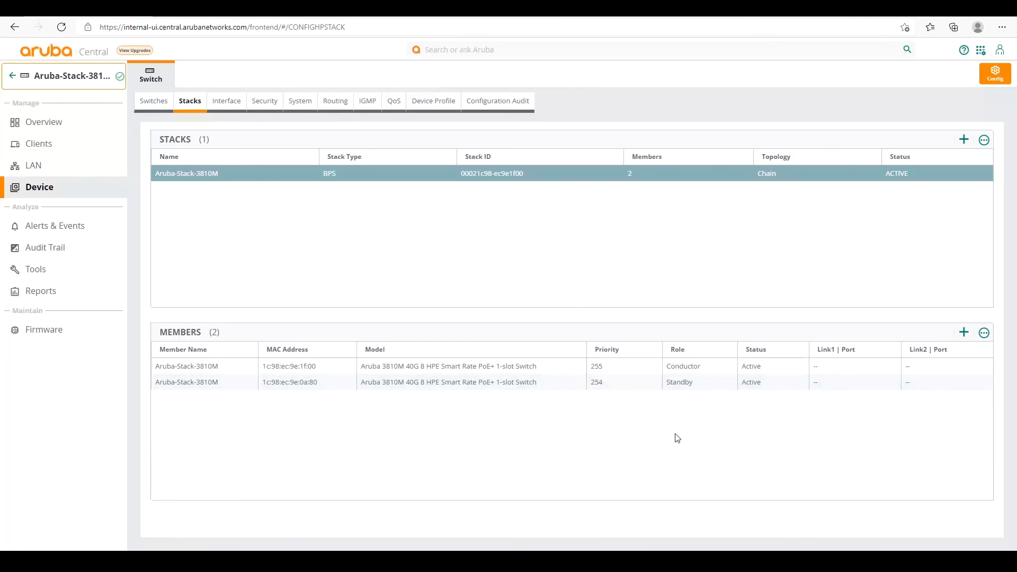
Show the stack's Interface Ports list with member 1/x and 2/x ports Up.
{"action": "left_click", "coordinate": [231, 101]}
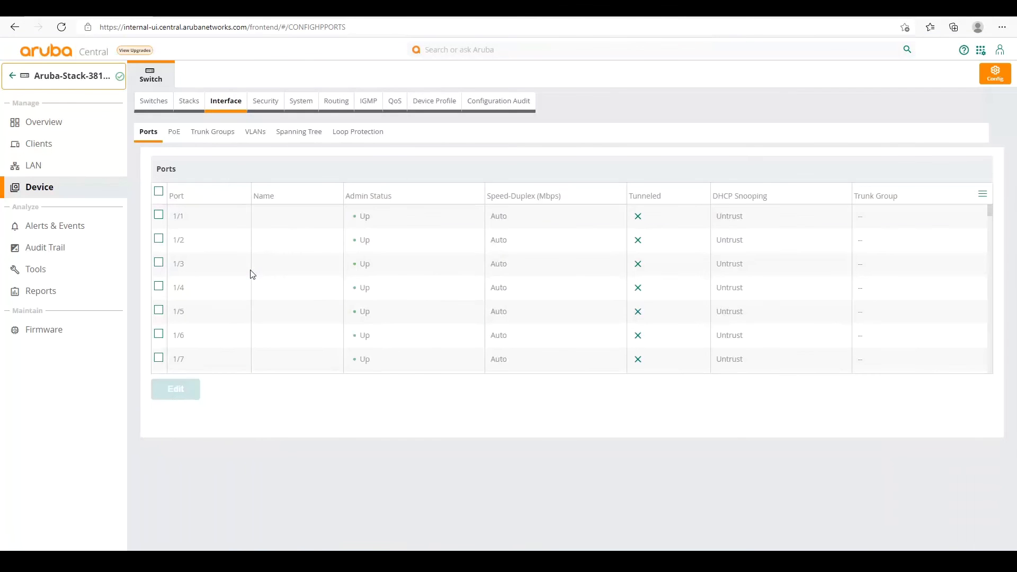
{"action": "scroll", "coordinate": [253, 274], "scroll_direction": "down", "scroll_amount": 15}
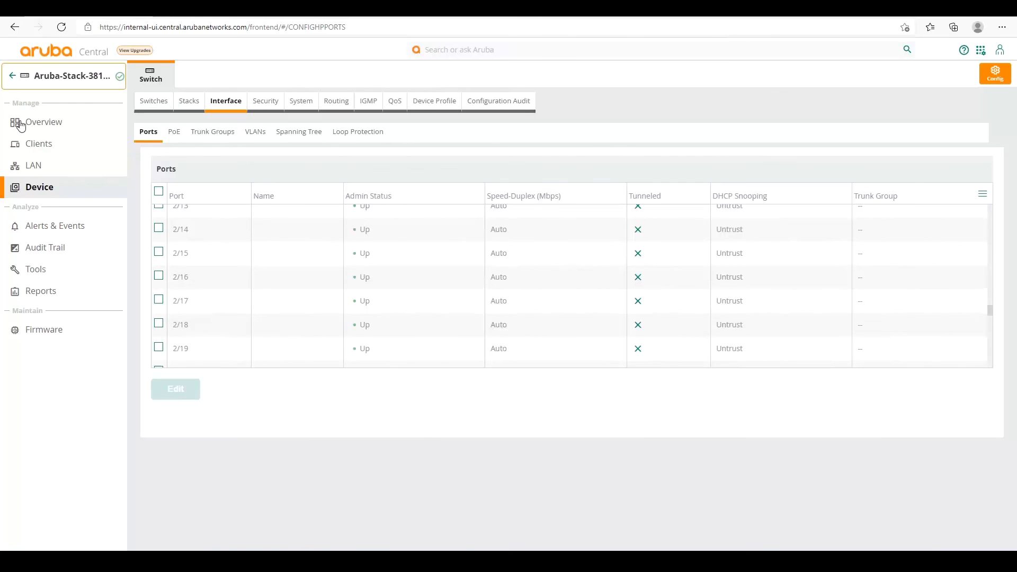
View the Stack Members table: Conductor (priority 255) and Standby (254), both Up.
{"action": "left_click", "coordinate": [39, 123]}
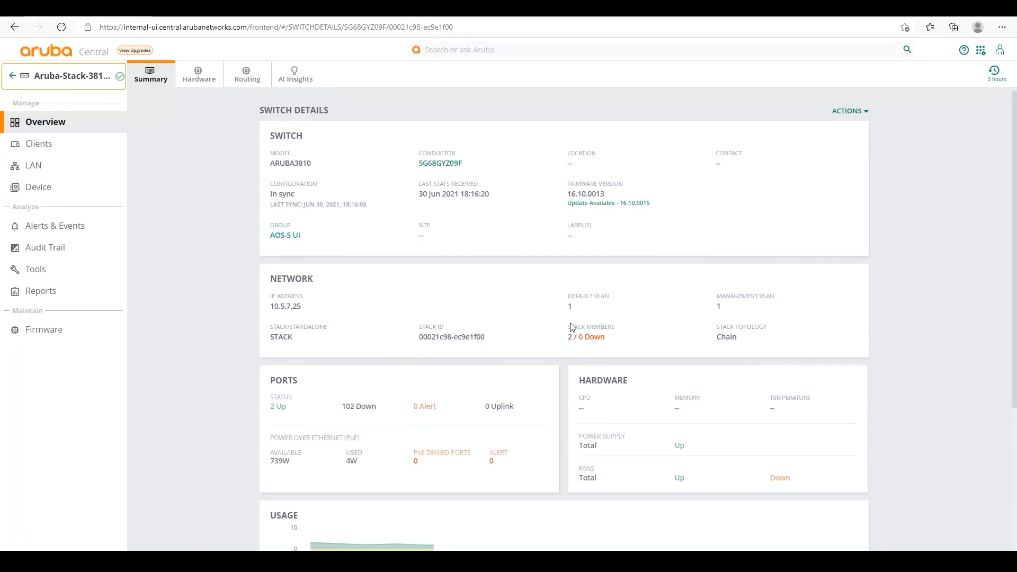
{"action": "scroll", "coordinate": [403, 314], "scroll_direction": "down", "scroll_amount": 6}
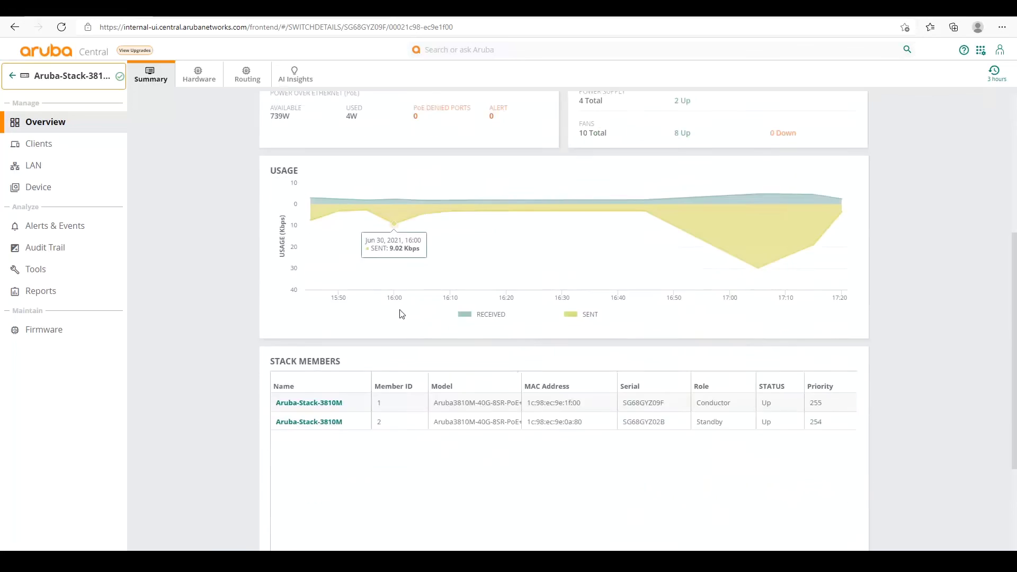
{"action": "scroll", "coordinate": [402, 314], "scroll_direction": "down", "scroll_amount": 2}
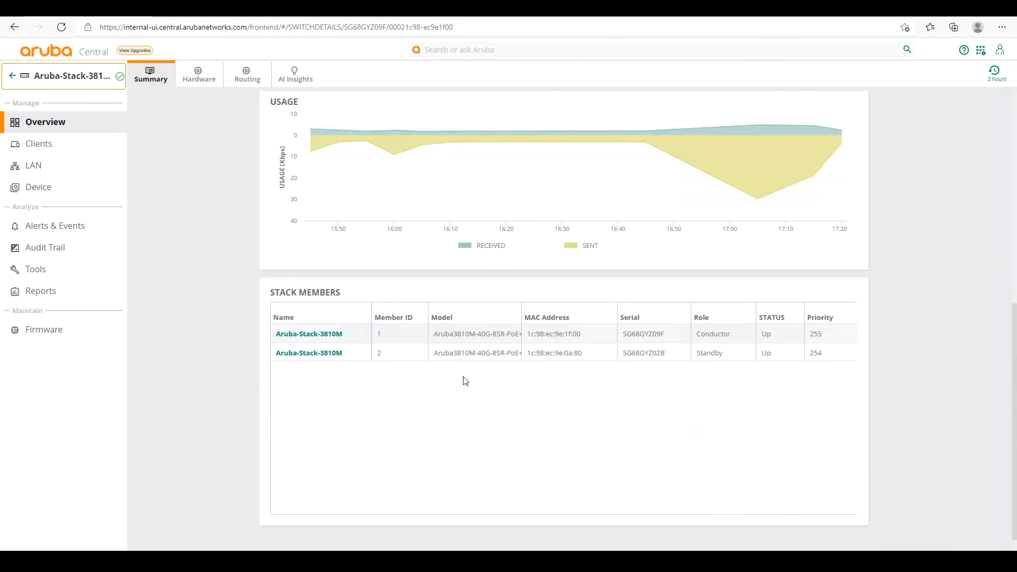